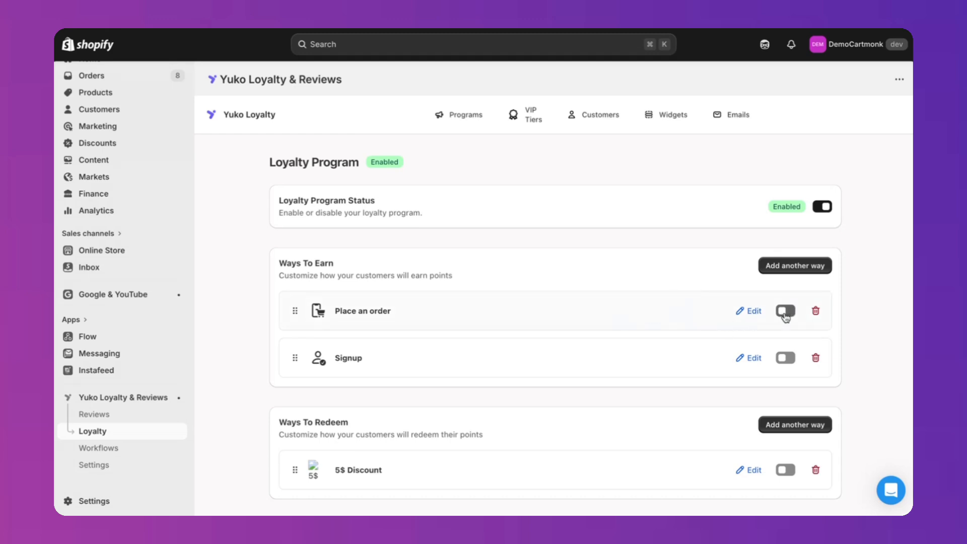
Step: Open the Place an order earning campaign for editing, enable its status, and save the campaign
left_click(751, 312)
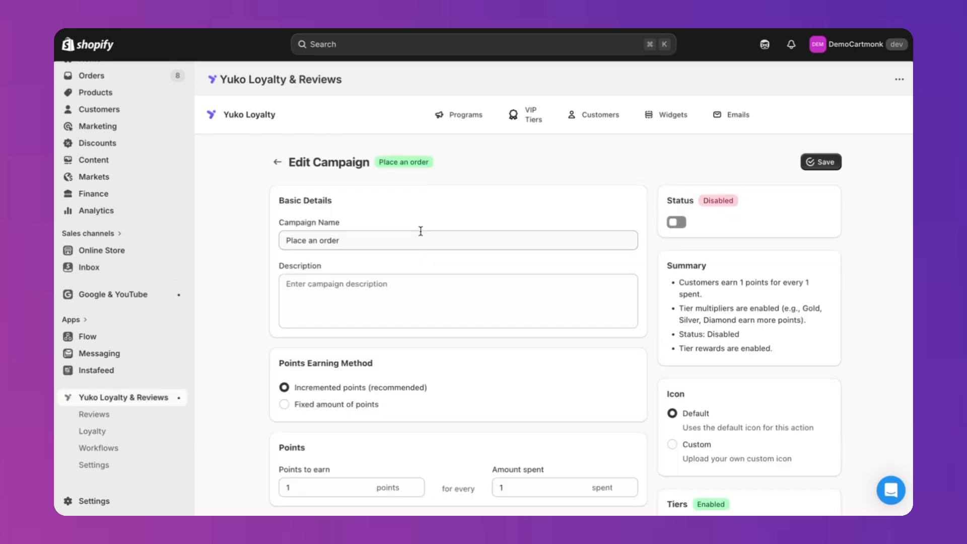
left_click(384, 243)
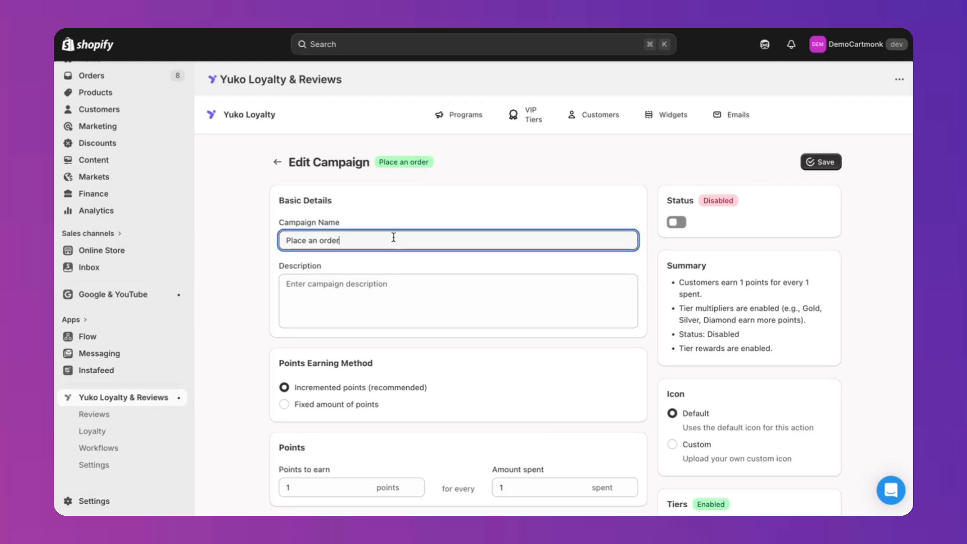
left_click(388, 301)
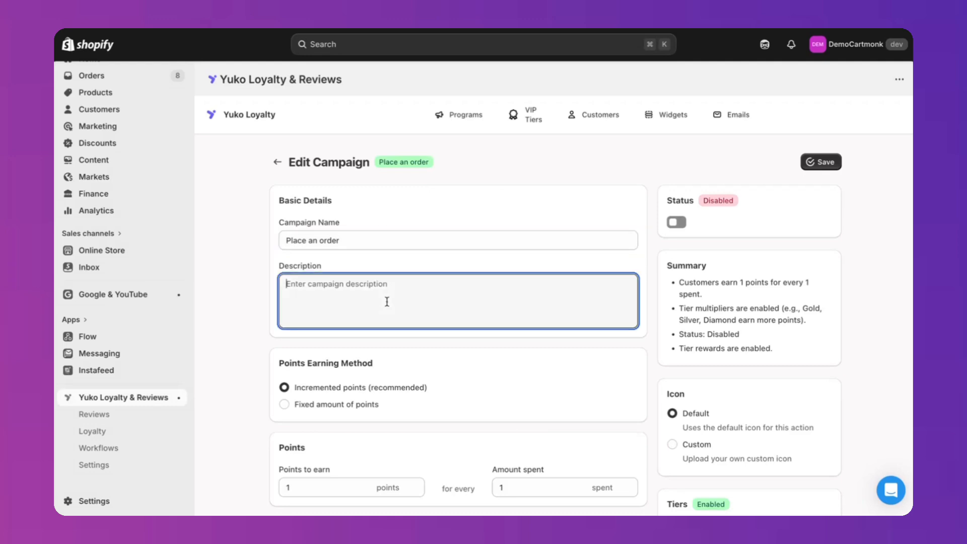
scroll(386, 301, "down", 2)
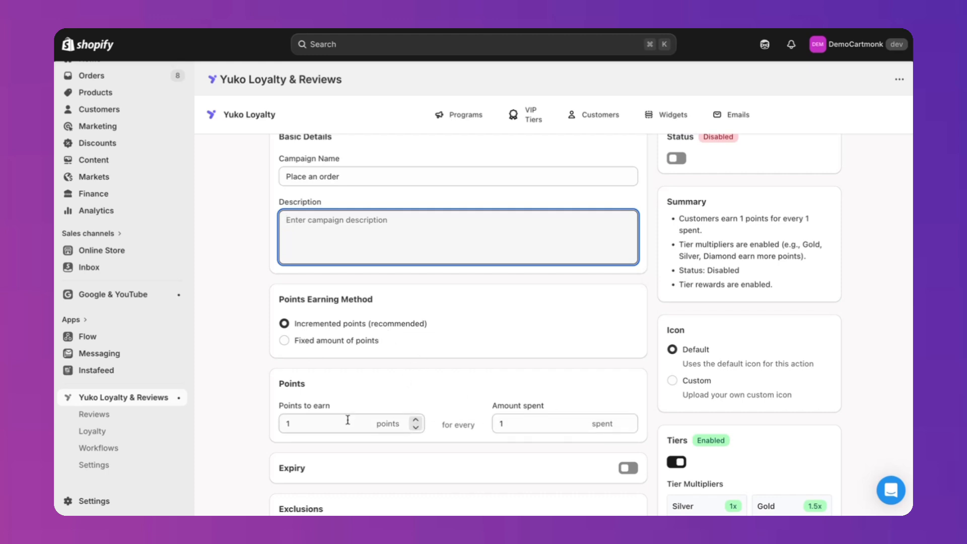
scroll(348, 420, "down", 2)
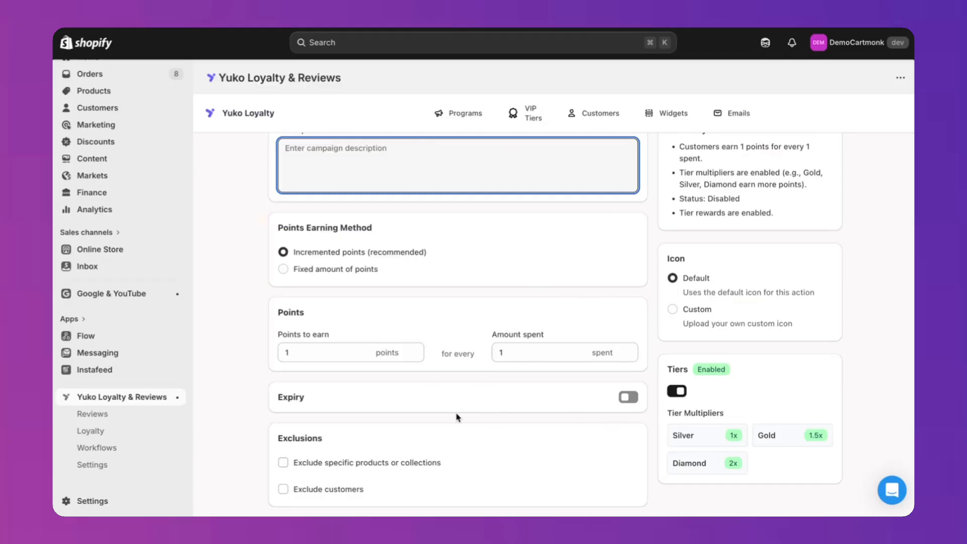
scroll(502, 404, "up", 3)
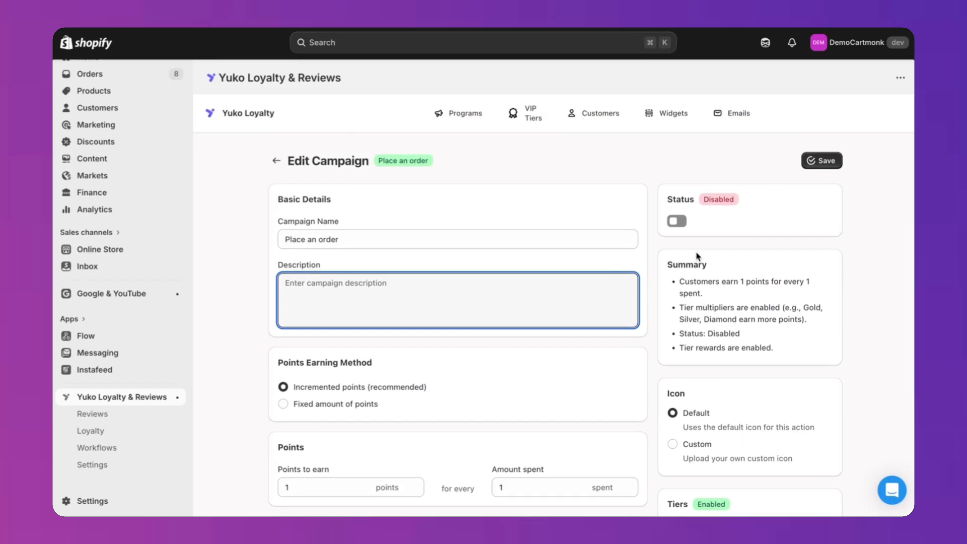
left_click(677, 221)
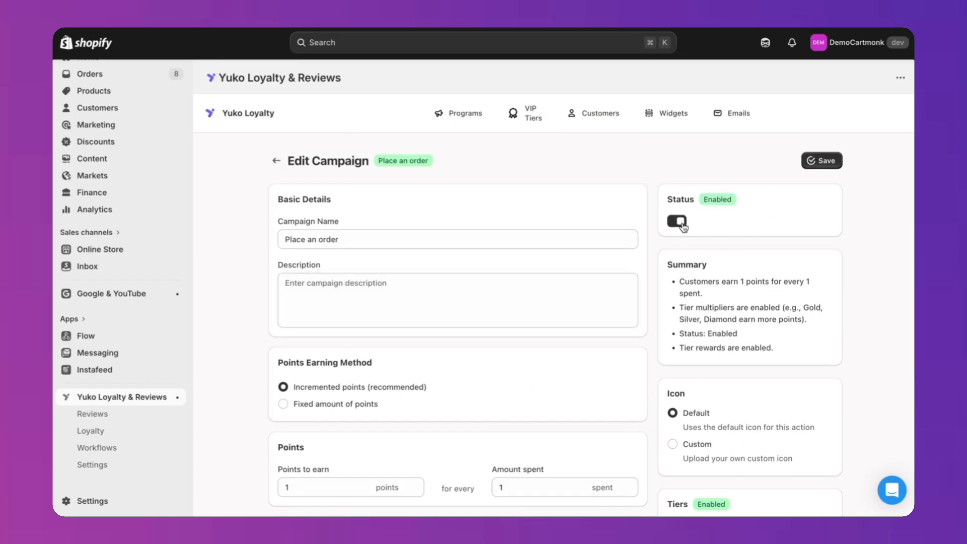
left_click(817, 161)
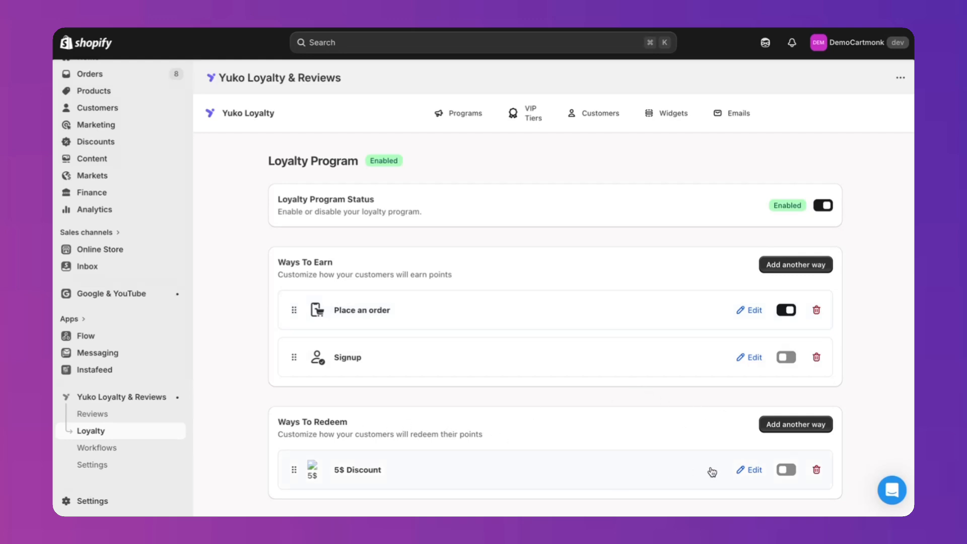
Step: Start a new Percentage Discount reward under Ways To Redeem and name it "5% discount"
left_click(776, 427)
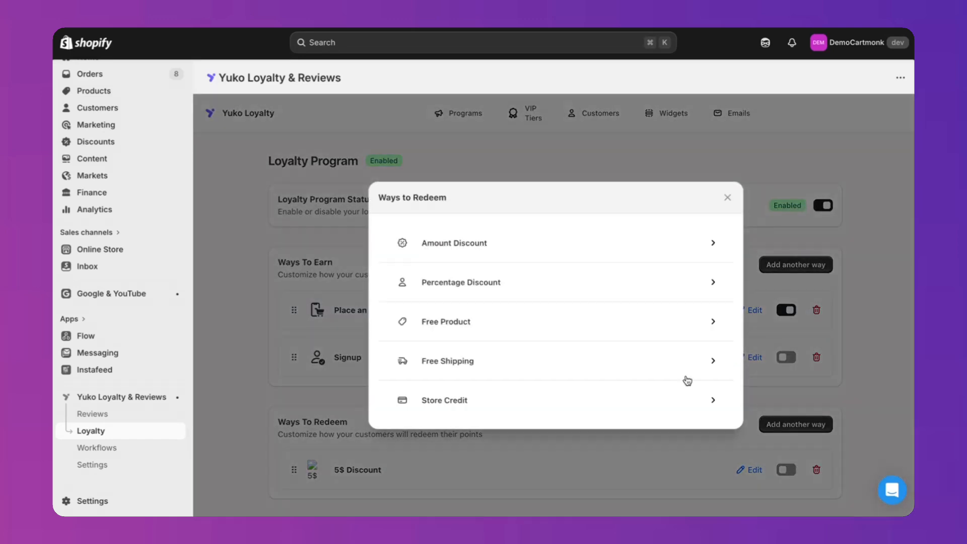
left_click(486, 282)
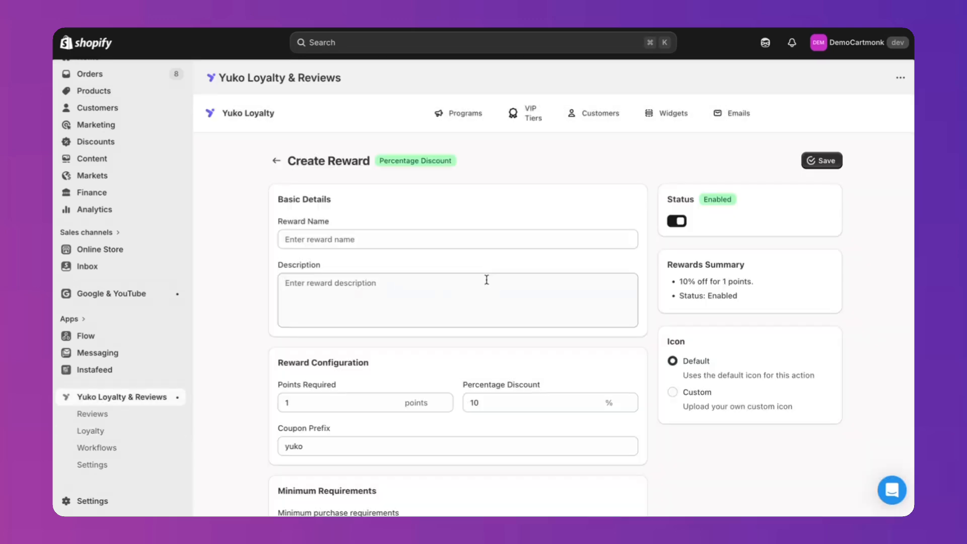
left_click(322, 239)
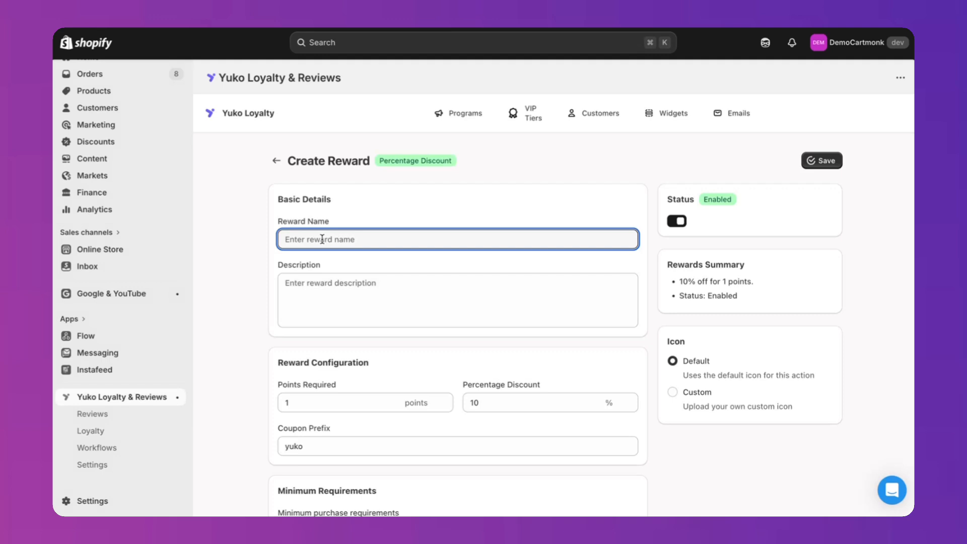
type("5% discount")
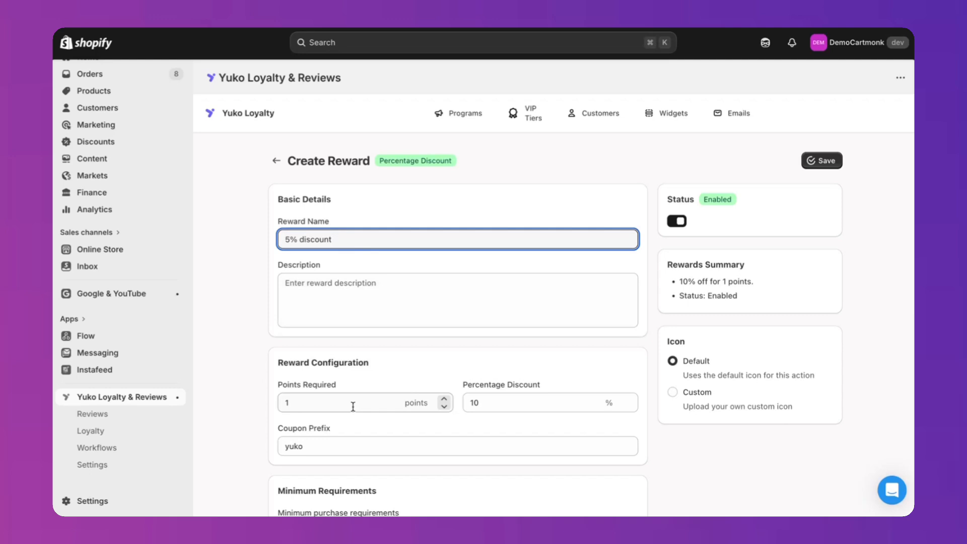
Step: Set the reward's percentage discount to 5% and save the reward
left_click(516, 406)
key("BackSpace")
key("BackSpace")
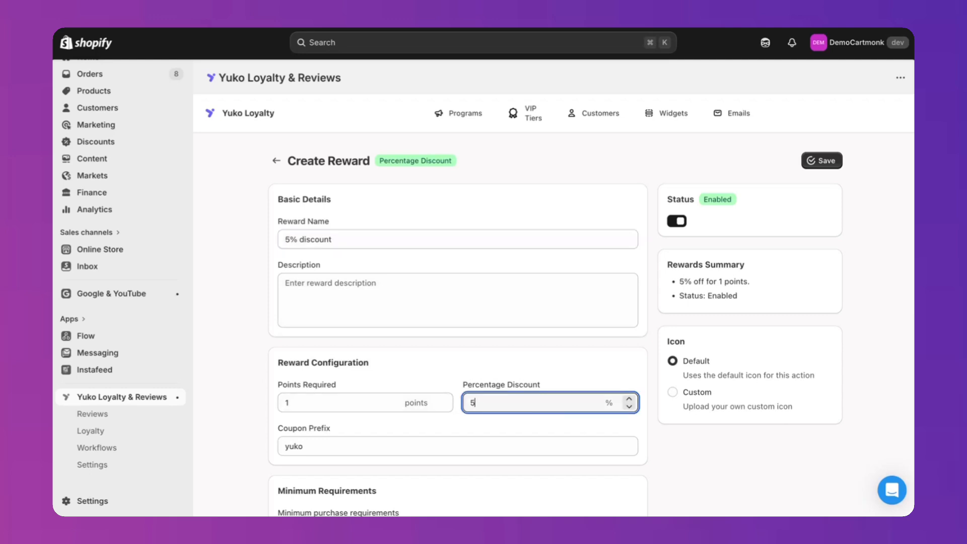
left_click(444, 361)
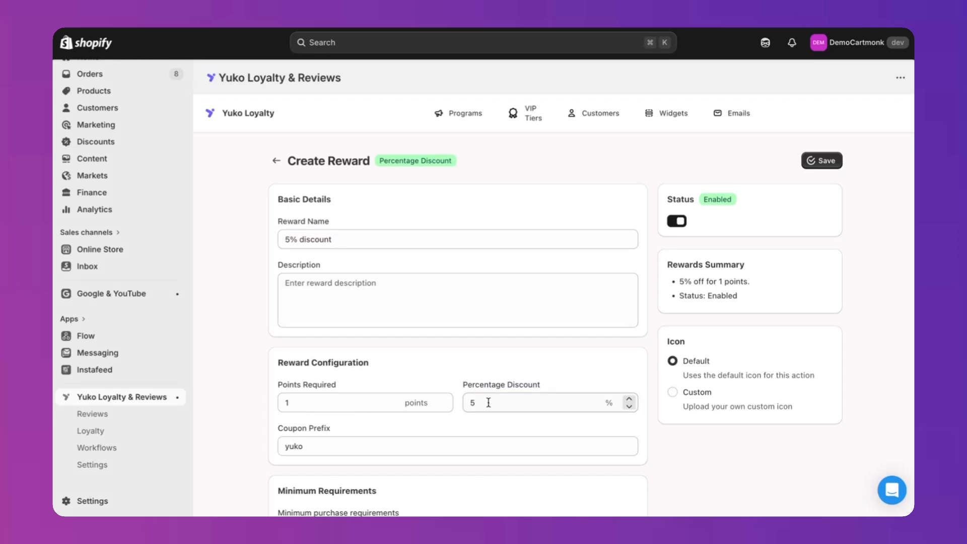
scroll(514, 339, "down", 2)
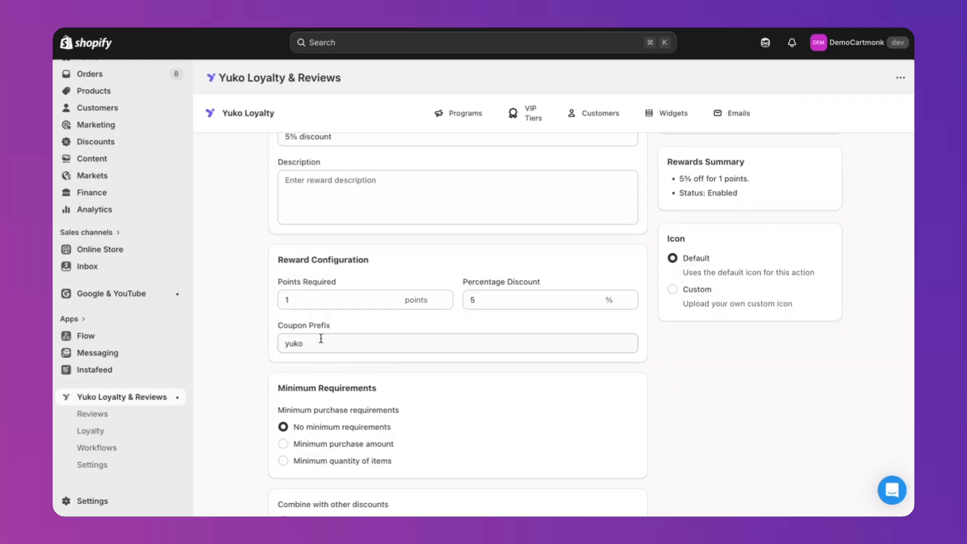
scroll(386, 342, "up", 2)
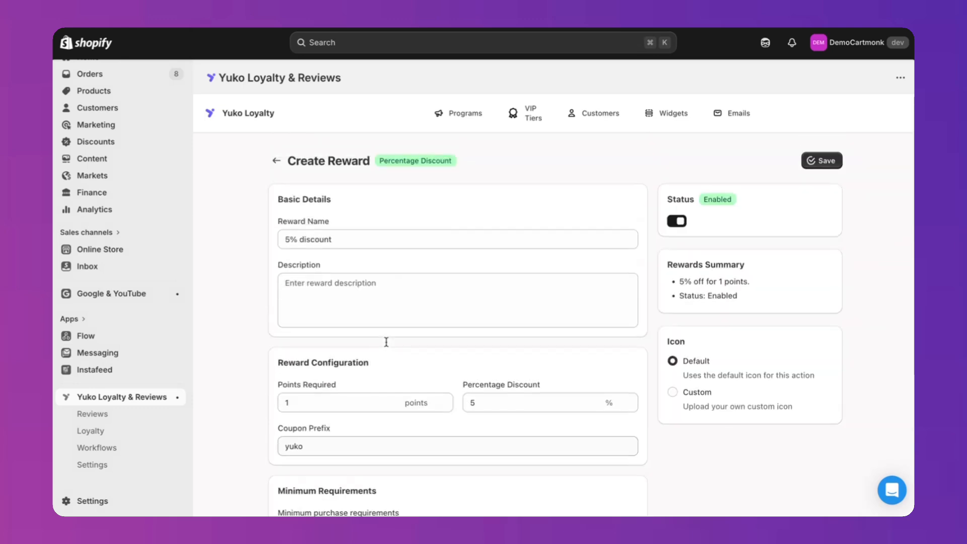
left_click(812, 159)
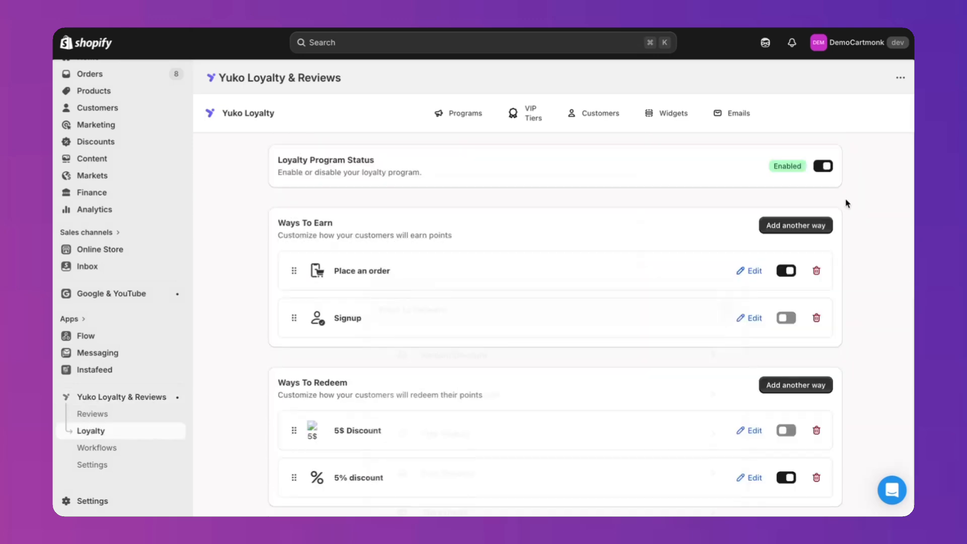
Step: Examine the additional options available under Ways to Redeem and Ways to Earn without adding any
left_click(794, 385)
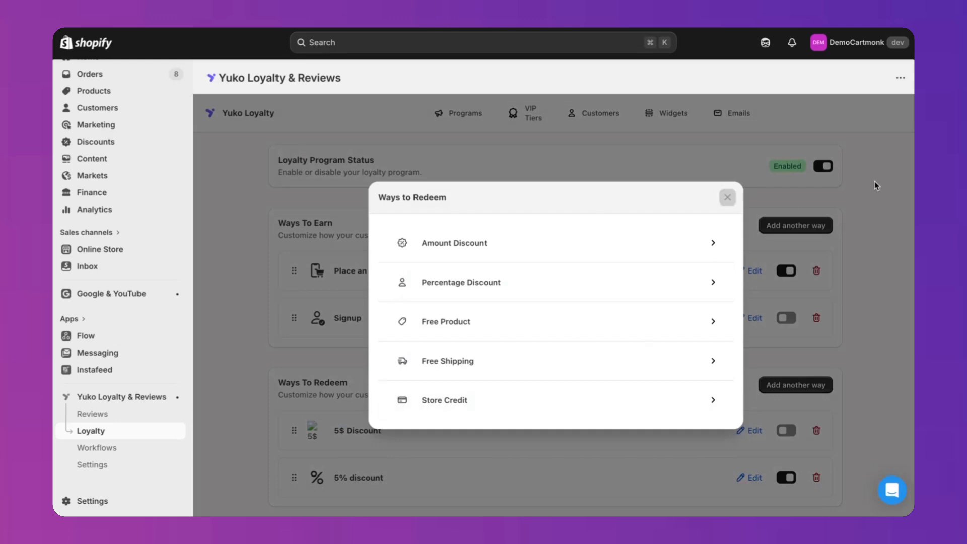
left_click(727, 197)
left_click(796, 228)
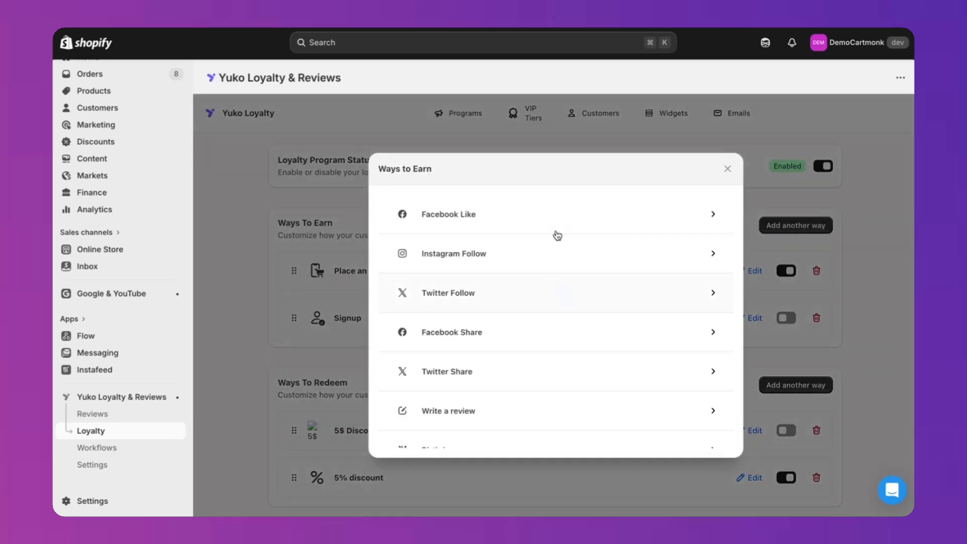
scroll(544, 312, "down", 4)
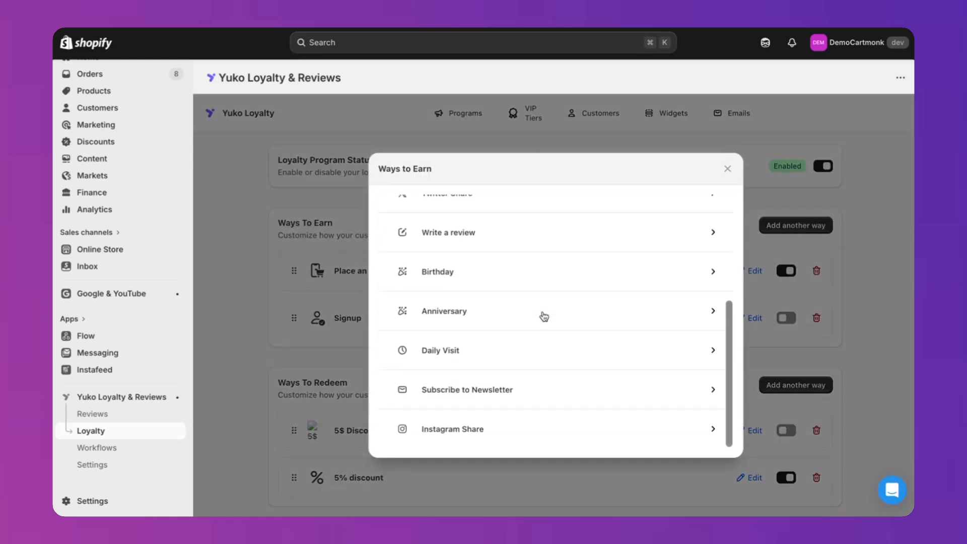
left_click(890, 289)
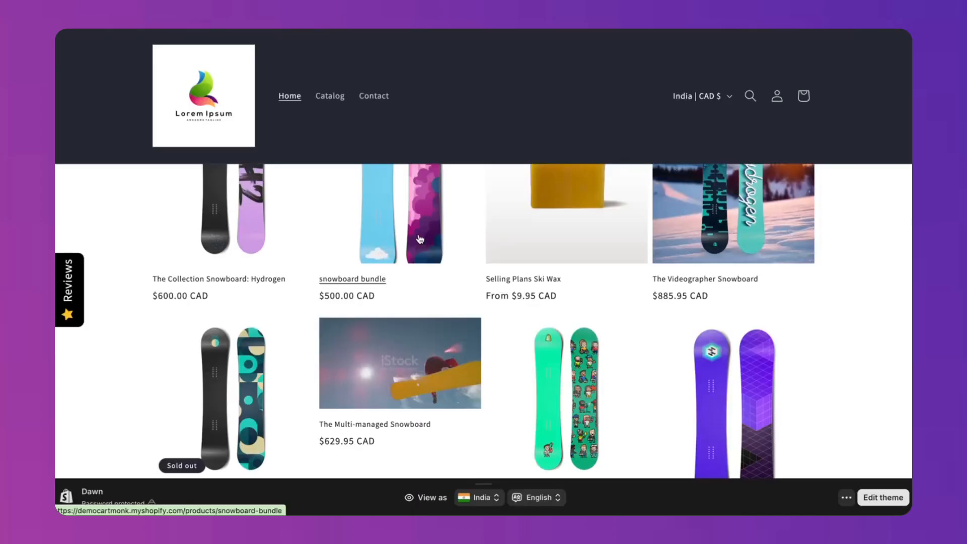
Step: Open the storefront cart containing the snowboard bundle and proceed to checkout
left_click(420, 239)
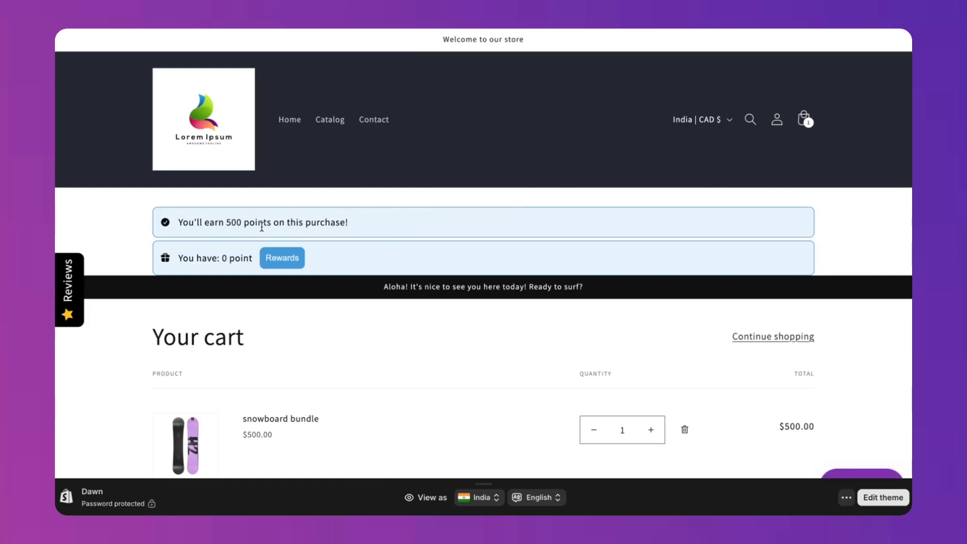
scroll(476, 265, "down", 3)
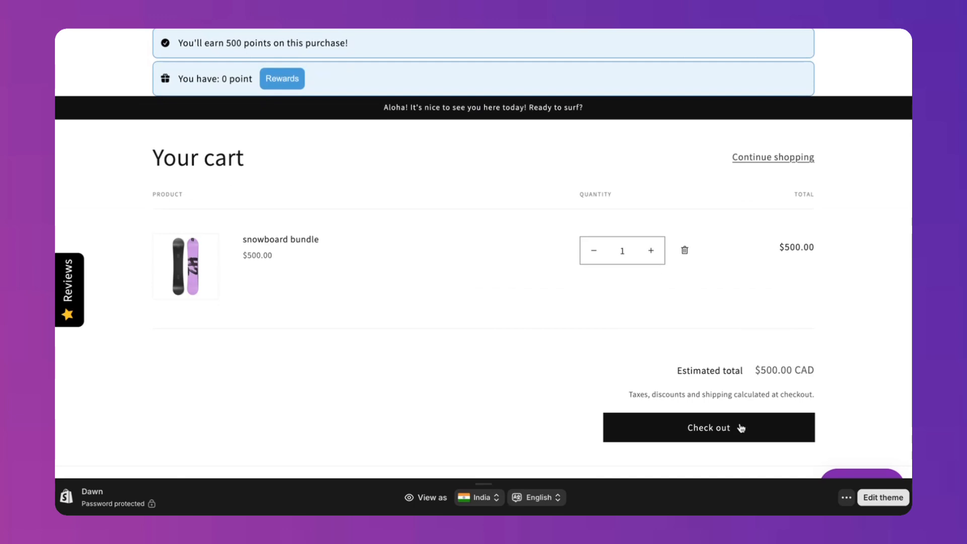
left_click(741, 428)
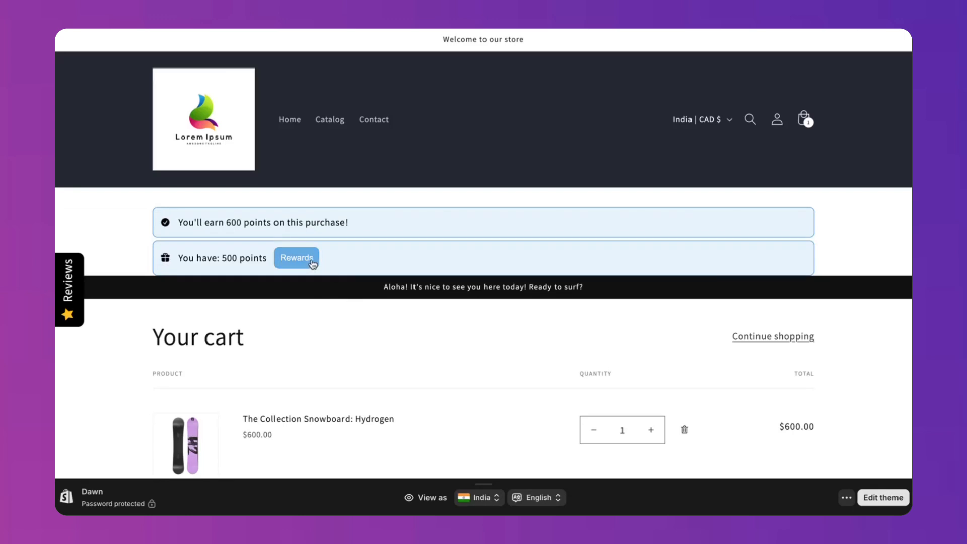
Step: Redeem the 5% discount reward from the storefront cart's rewards and apply the generated discount code
left_click(311, 263)
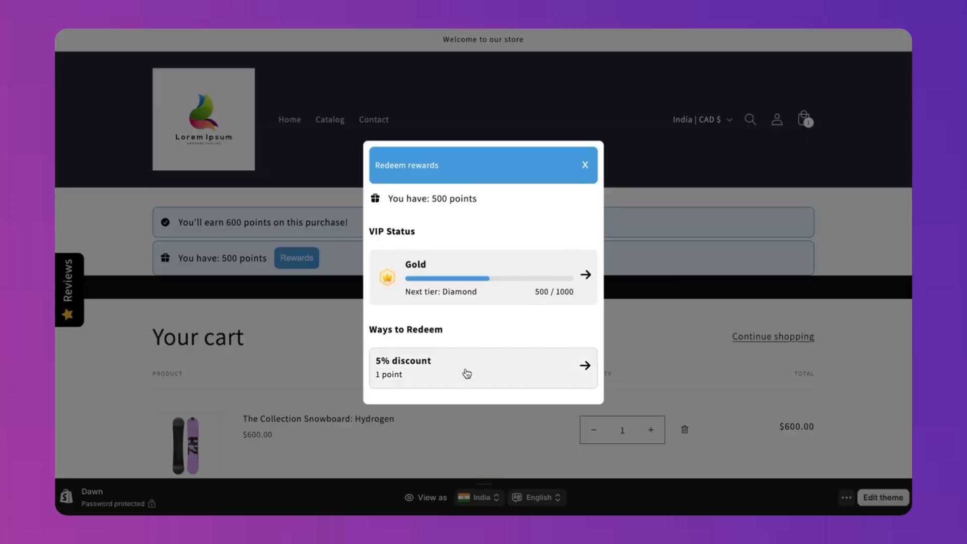
left_click(554, 376)
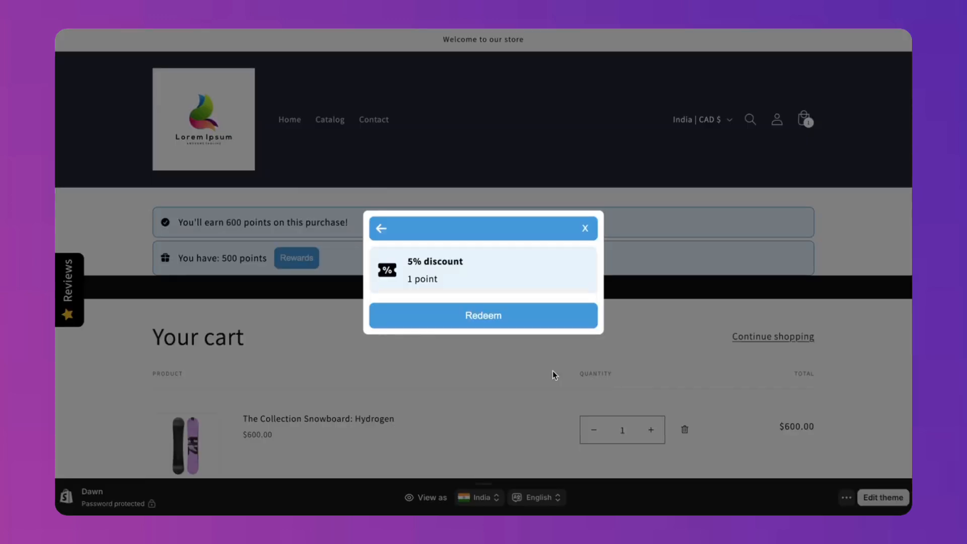
left_click(525, 321)
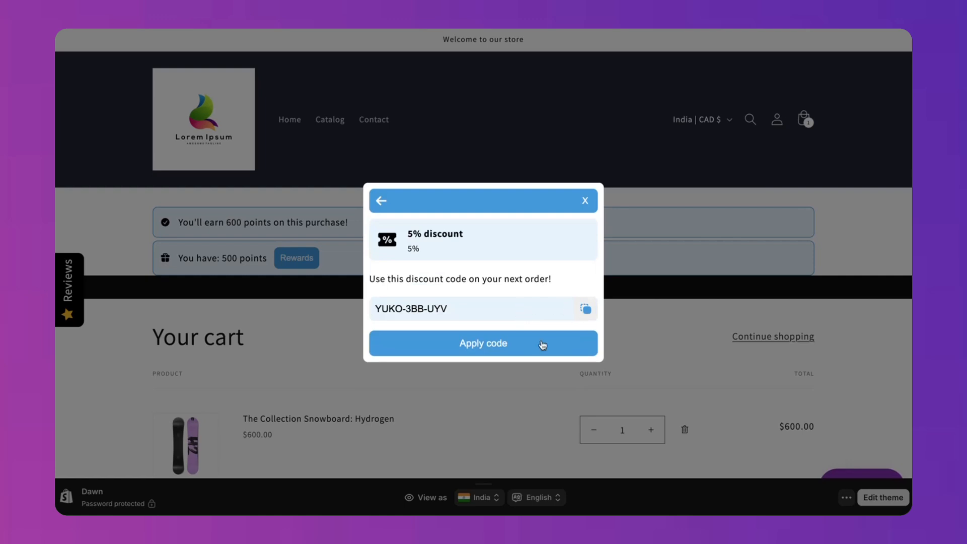
left_click(543, 344)
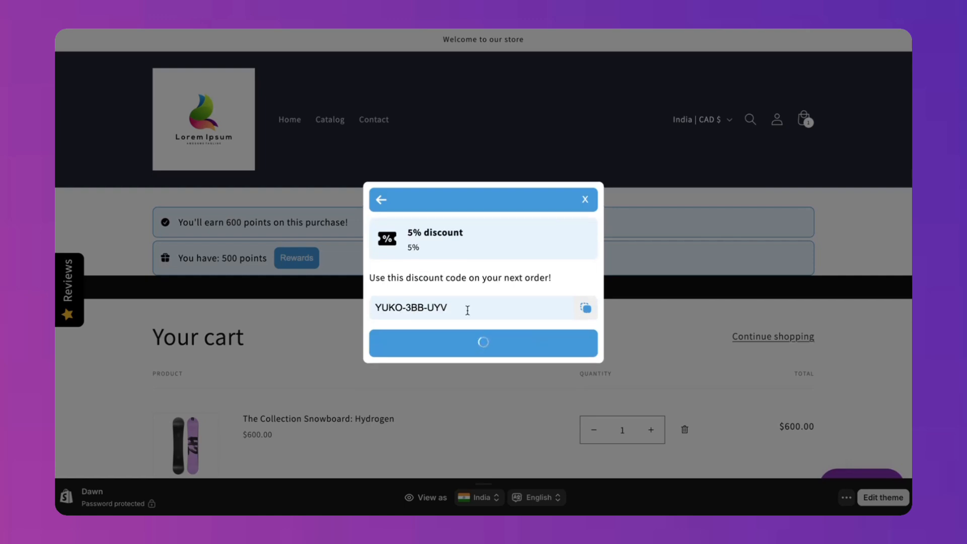